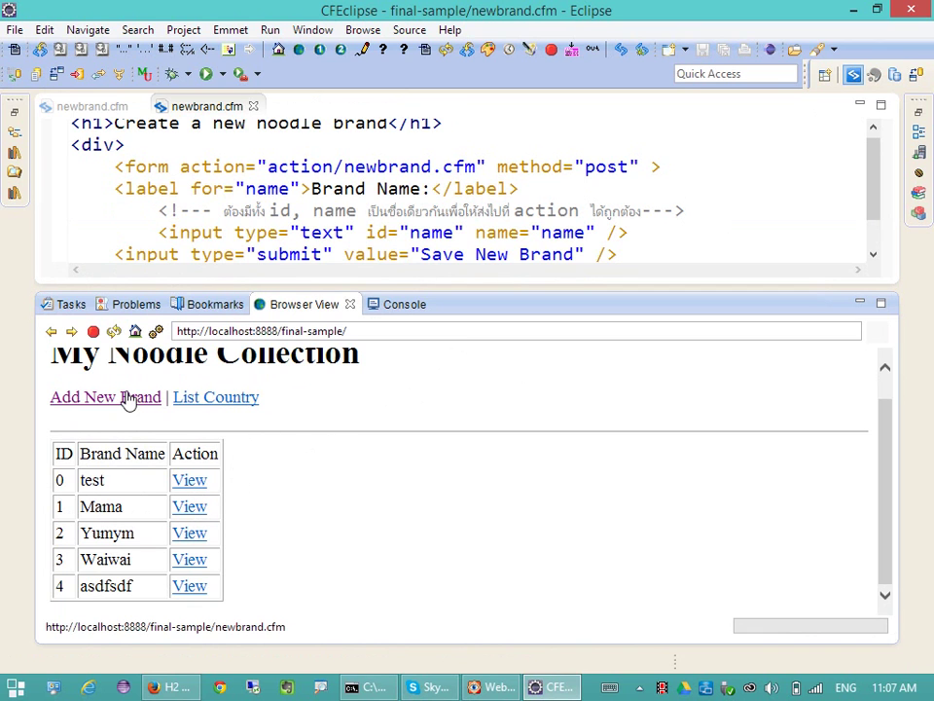
# - Close both open newbrand.cfm files and restore the project navigator beside the editor area
pyautogui.click(394, 285)
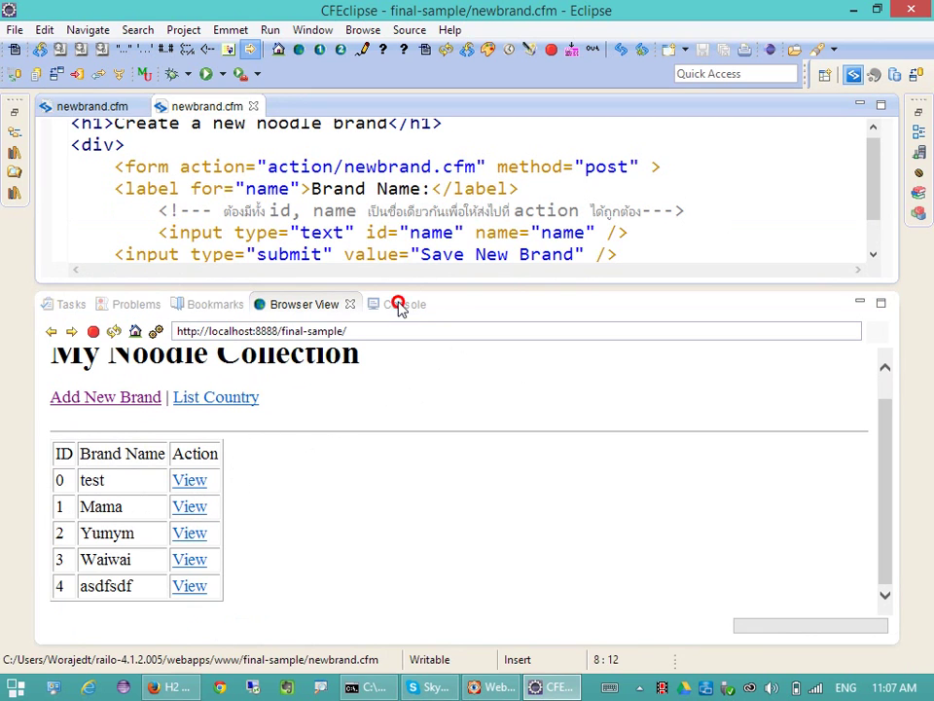
pyautogui.click(139, 111)
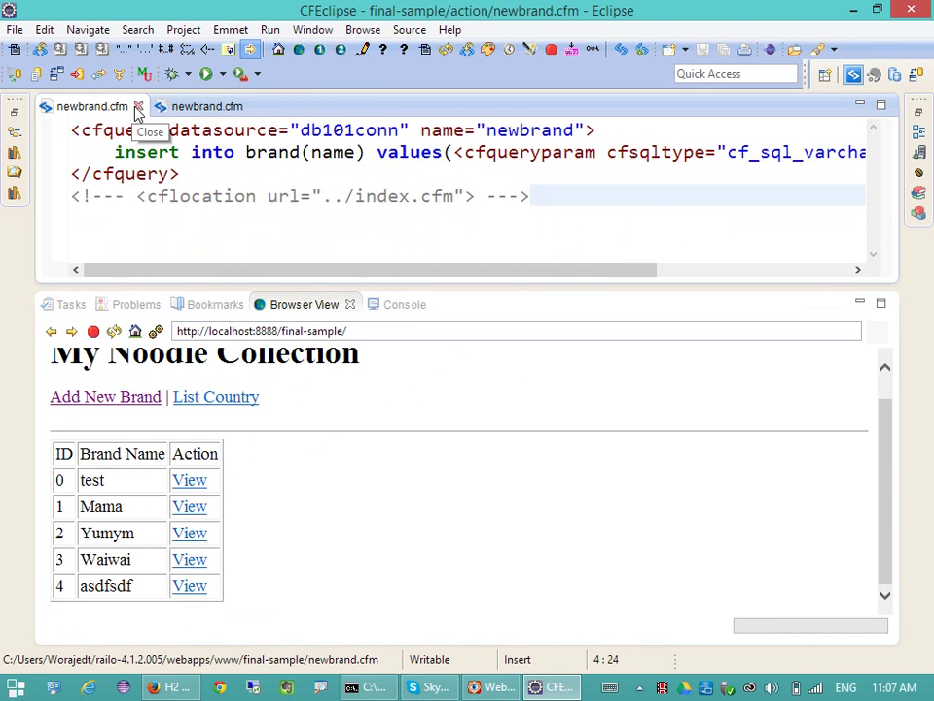
pyautogui.click(138, 106)
pyautogui.click(138, 106)
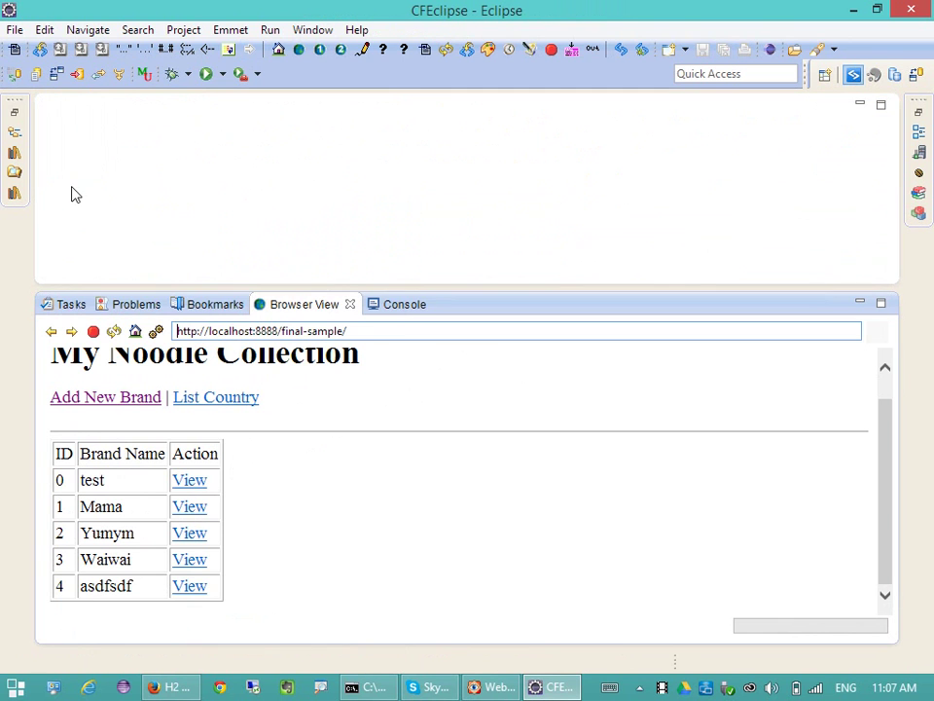
pyautogui.click(14, 113)
pyautogui.click(105, 534)
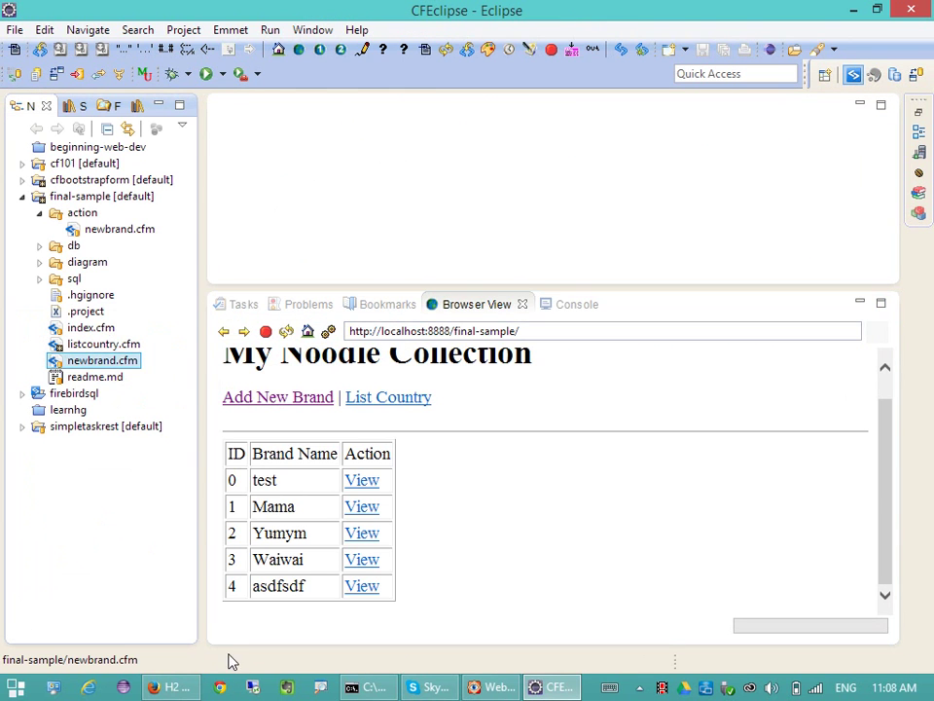
# - Find and launch the Dia diagram editor
pyautogui.click(30, 689)
pyautogui.write('d')
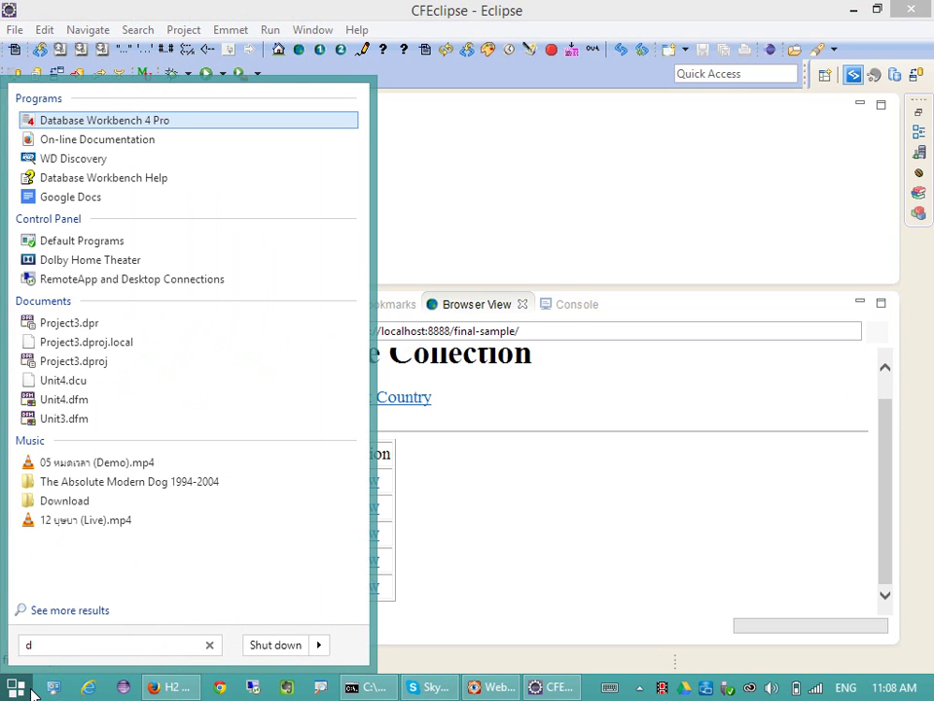
pyautogui.write('o')
pyautogui.press('BackSpace')
pyautogui.write('ia')
pyautogui.click(30, 690)
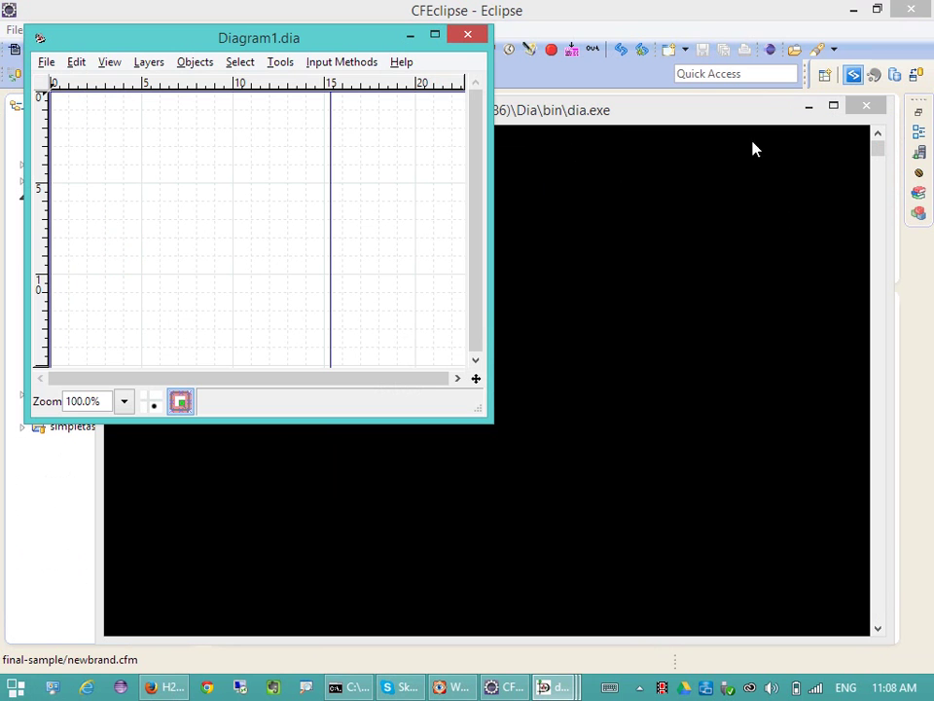
# - Arrange the Dia windows side by side, with the toolbox next to an enlarged Diagram1.dia canvas
pyautogui.click(435, 35)
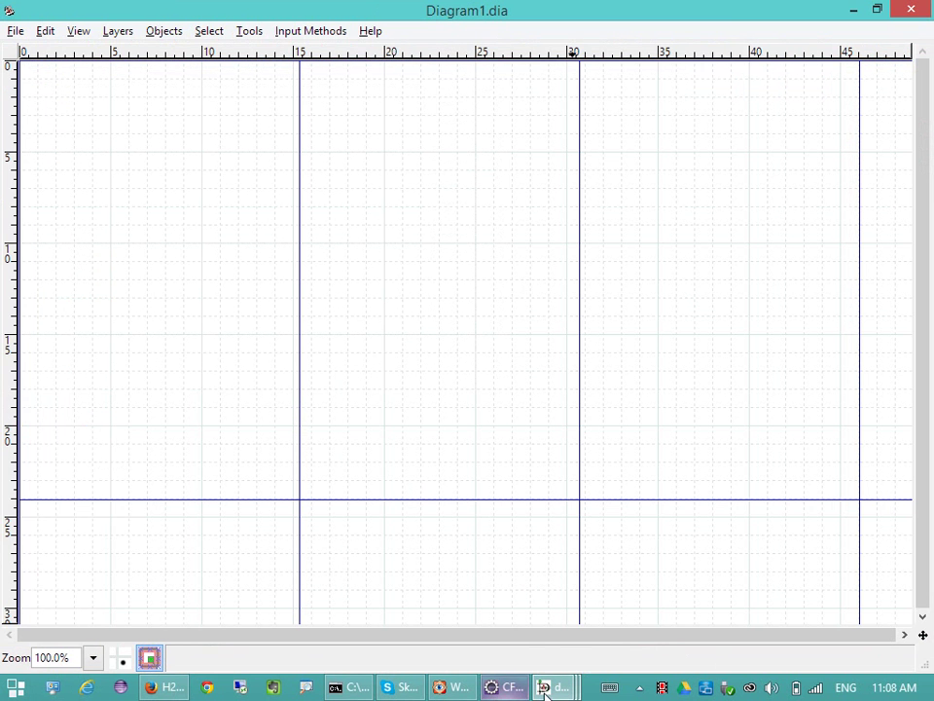
pyautogui.moveTo(545, 691)
pyautogui.click(611, 603)
pyautogui.moveTo(146, 143); pyautogui.dragTo(55, 82)
pyautogui.click(123, 77)
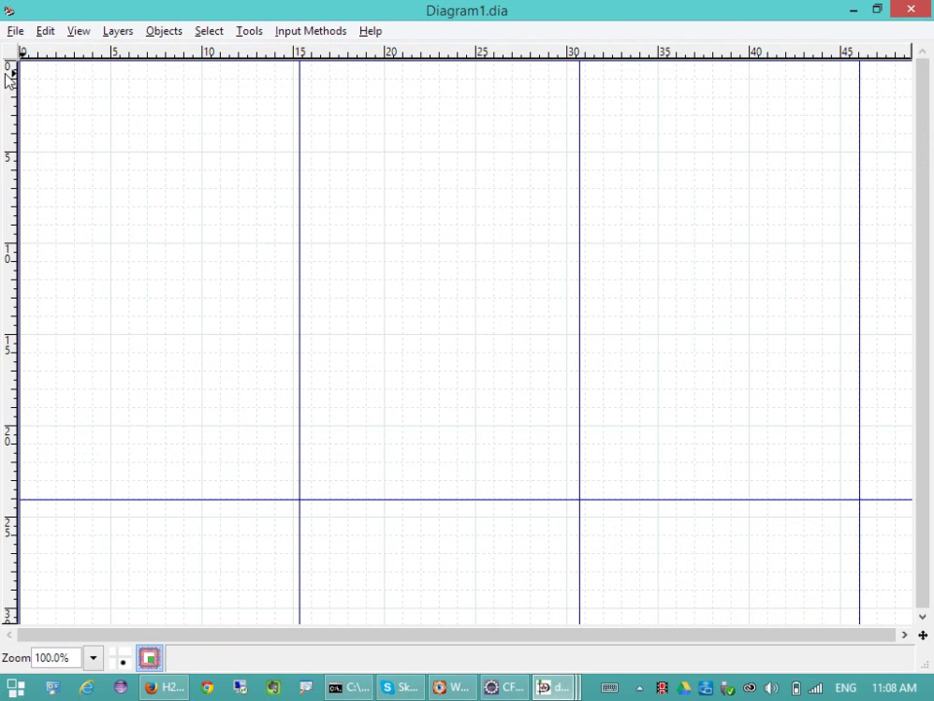
pyautogui.doubleClick(96, 9)
pyautogui.moveTo(173, 41); pyautogui.dragTo(590, 17)
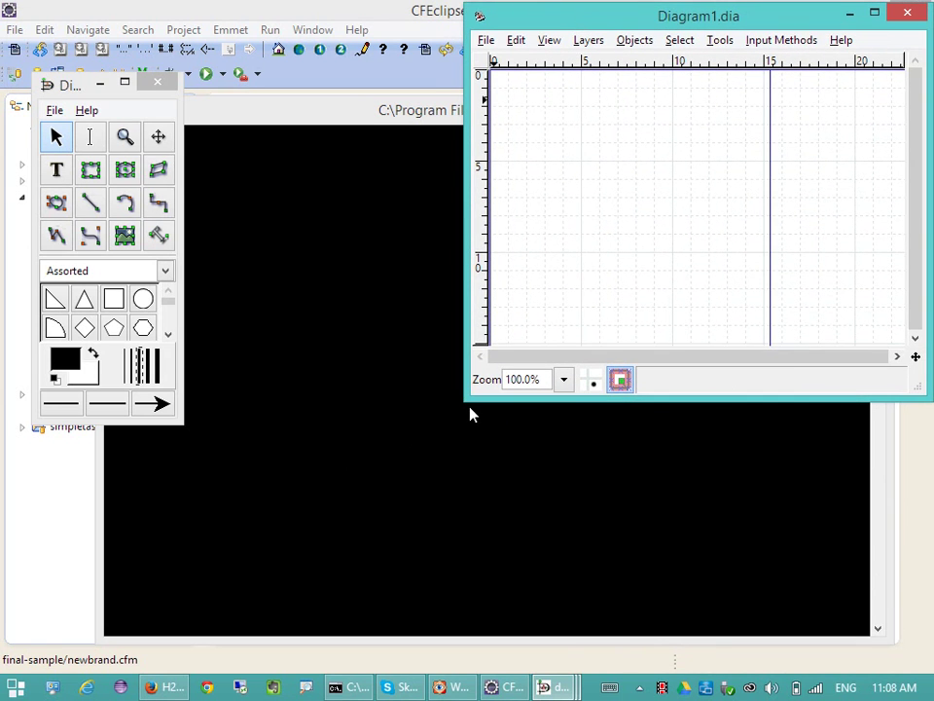
pyautogui.moveTo(469, 407); pyautogui.dragTo(137, 667)
pyautogui.moveTo(81, 90); pyautogui.dragTo(49, 102)
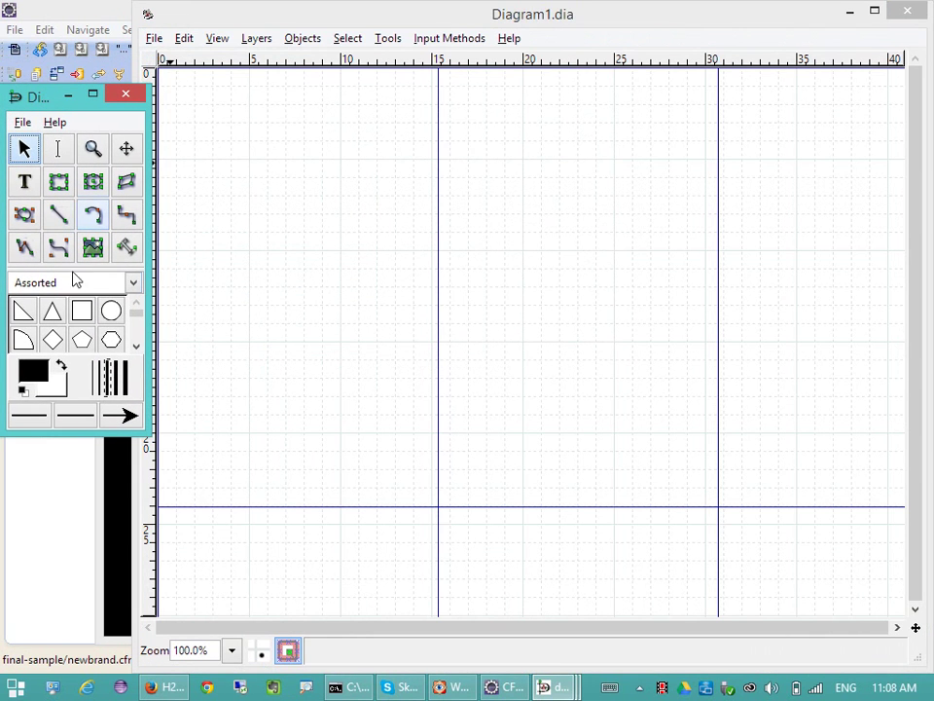
# - Draw a perfect circle about 6.5 units in diameter in the upper-left area of the canvas
pyautogui.click(111, 310)
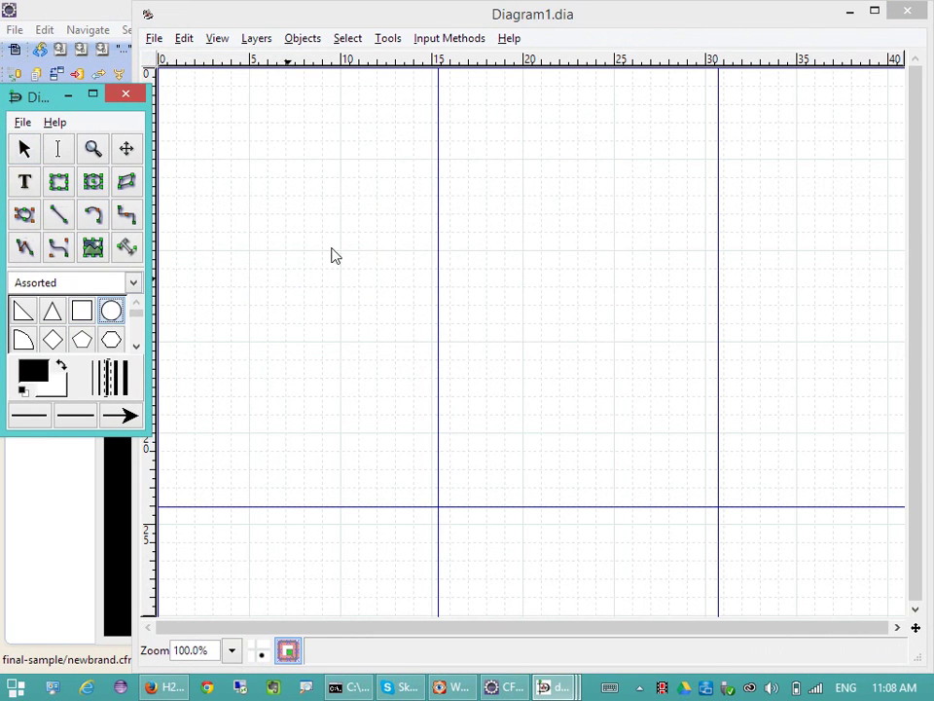
pyautogui.click(259, 173)
pyautogui.moveTo(295, 201); pyautogui.dragTo(375, 281)
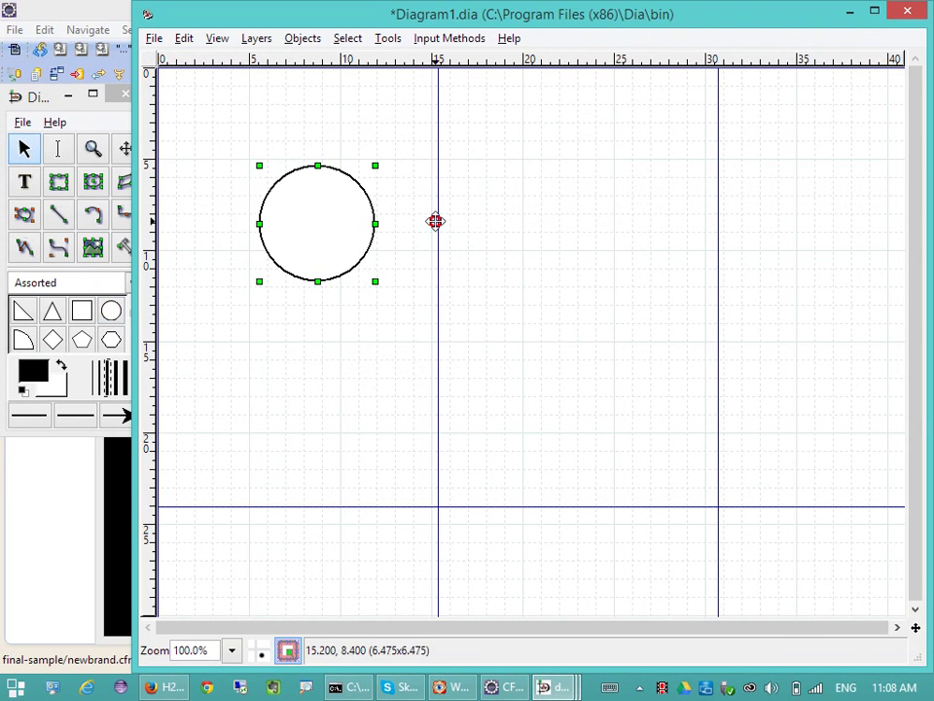
# - Try to add text inside the circle
pyautogui.doubleClick(319, 232)
pyautogui.press('Escape')
pyautogui.press('F2')
pyautogui.press('c')
pyautogui.press('F2')
pyautogui.press('n')
pyautogui.press('F2')
pyautogui.press('c')
pyautogui.press('s')
pyautogui.press('F2')
pyautogui.click(313, 220)
pyautogui.press('F2')
pyautogui.click(320, 222)
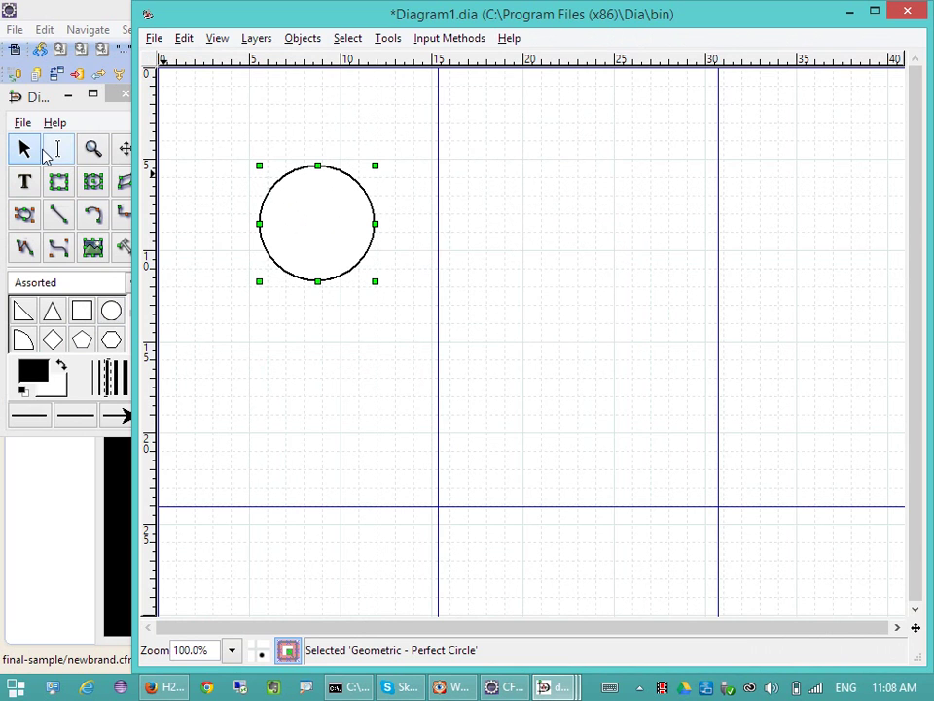
pyautogui.click(64, 148)
pyautogui.click(319, 229)
# - Delete the circle and draw a wide standard box near the page's upper-left corner instead
pyautogui.press('Delete')
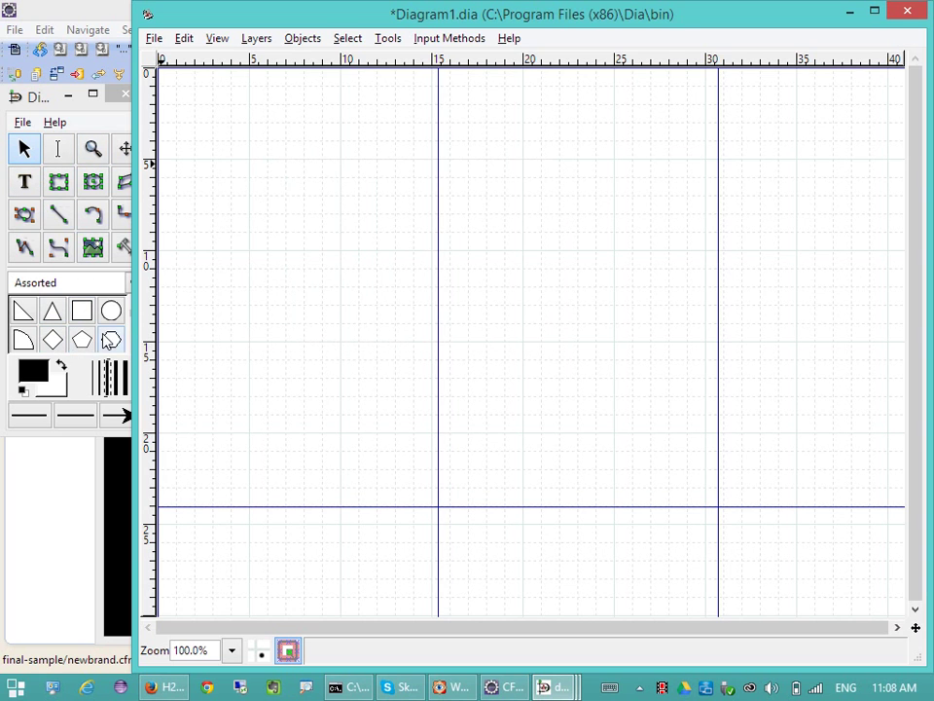
pyautogui.click(59, 182)
pyautogui.moveTo(212, 123)
pyautogui.mouseDown()
pyautogui.moveTo(377, 183)
pyautogui.moveTo(368, 170)
pyautogui.mouseUp()
# - Try to add text inside the box
pyautogui.press('F2')
pyautogui.click(278, 152)
pyautogui.click(254, 144)
pyautogui.click(302, 135)
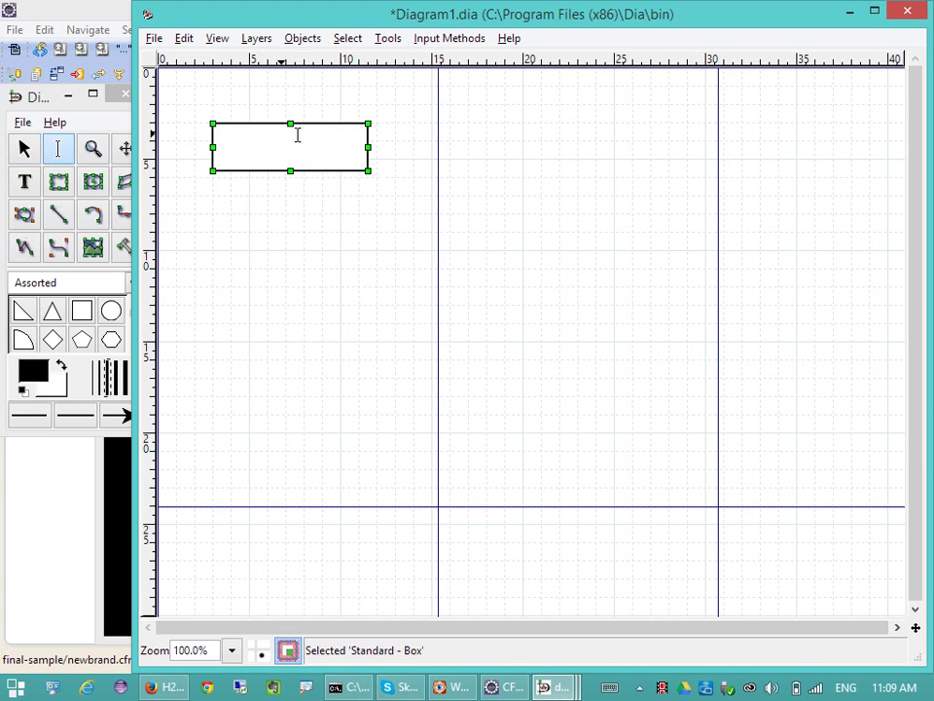
pyautogui.click(125, 150)
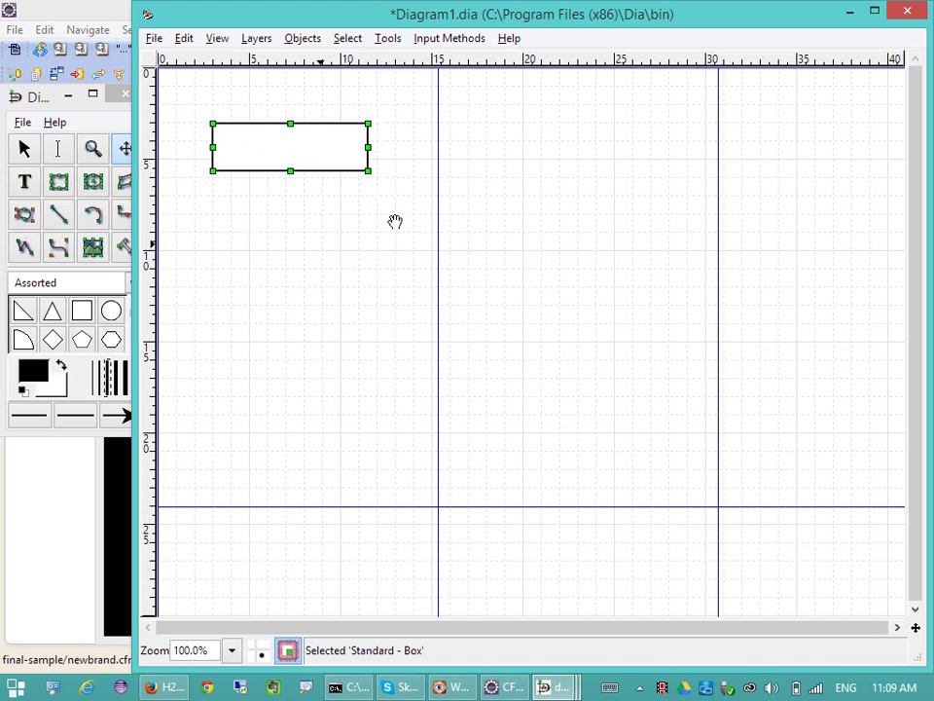
pyautogui.press('c')
pyautogui.click(300, 239)
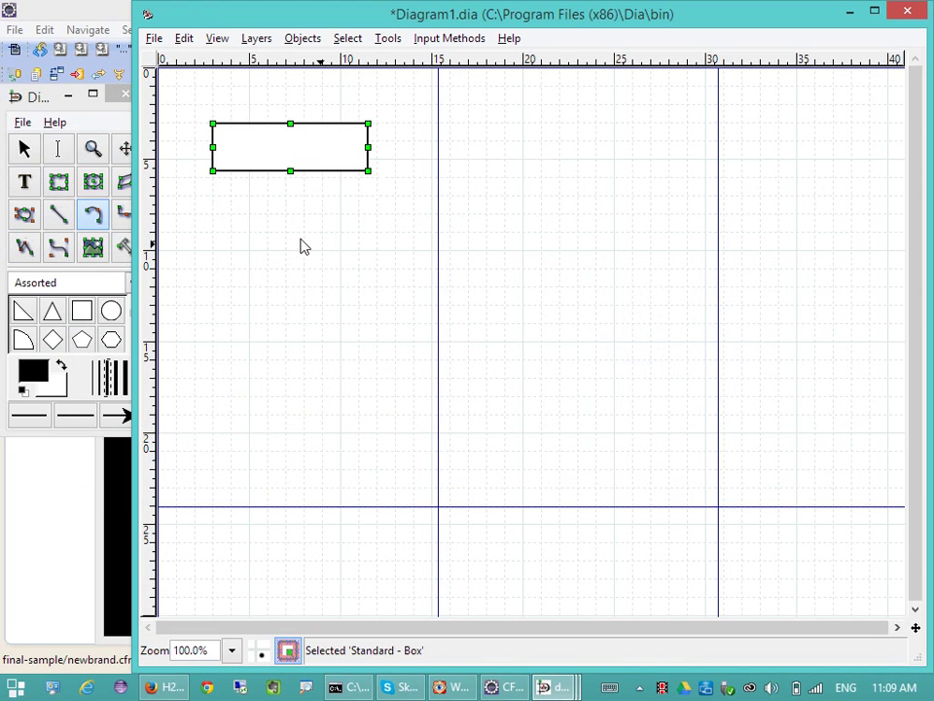
pyautogui.click(345, 230)
# - Try to close the diagram and discard its changes
pyautogui.click(905, 12)
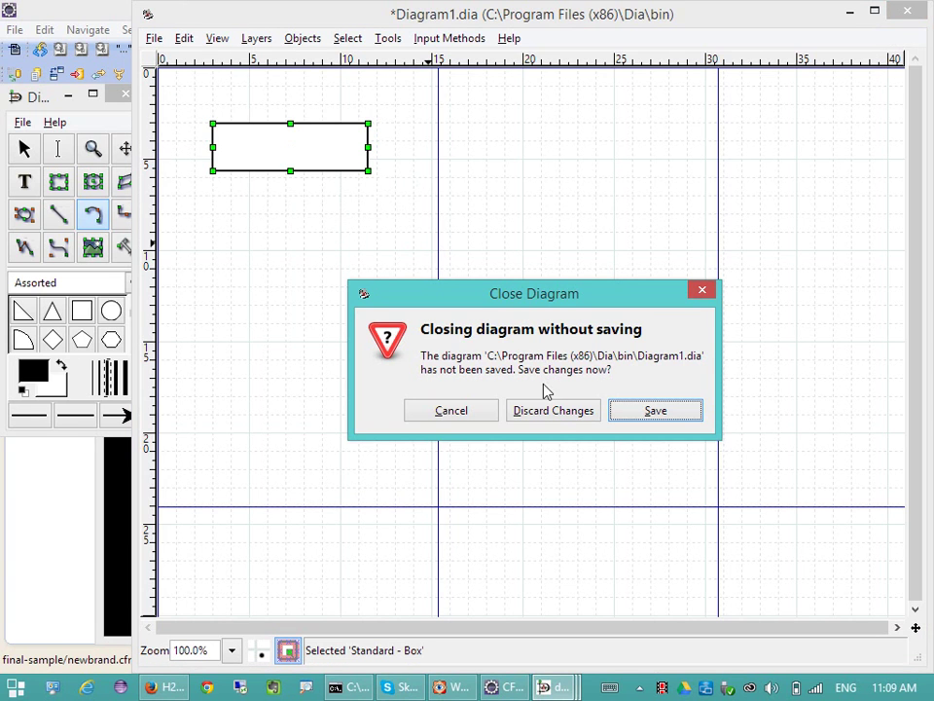
pyautogui.click(527, 410)
# - Switch the computer's power plan to High performance and dismiss the battery options
pyautogui.click(795, 687)
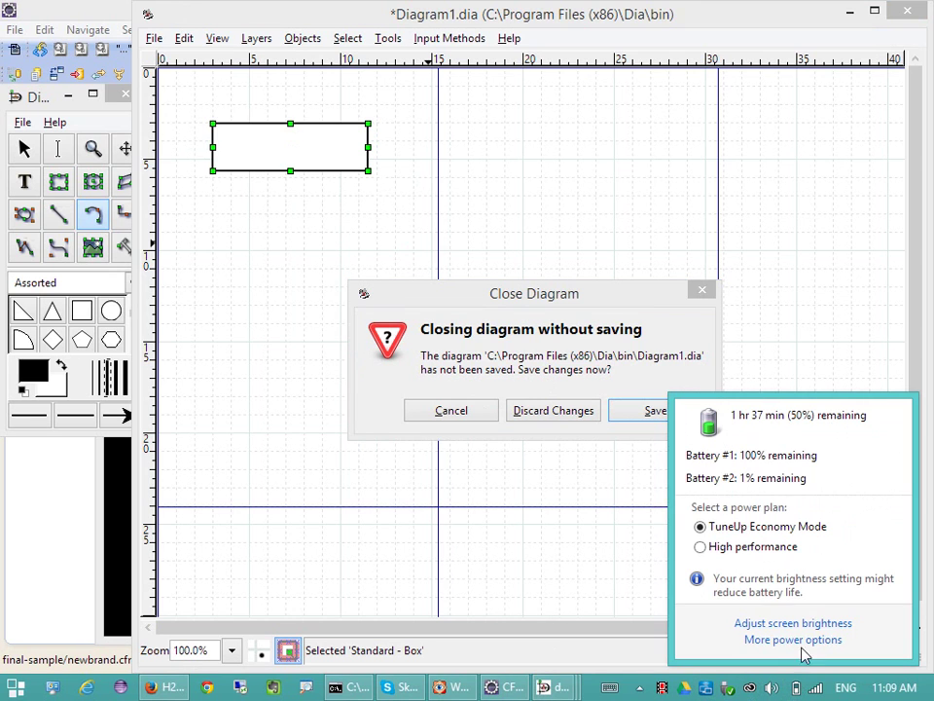
pyautogui.click(716, 546)
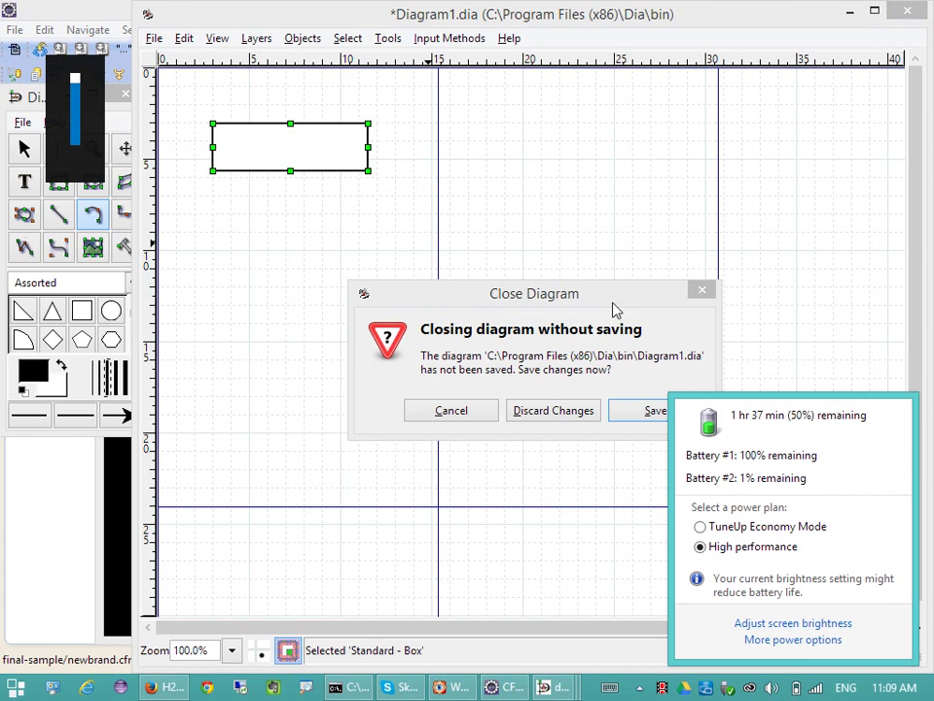
pyautogui.click(615, 310)
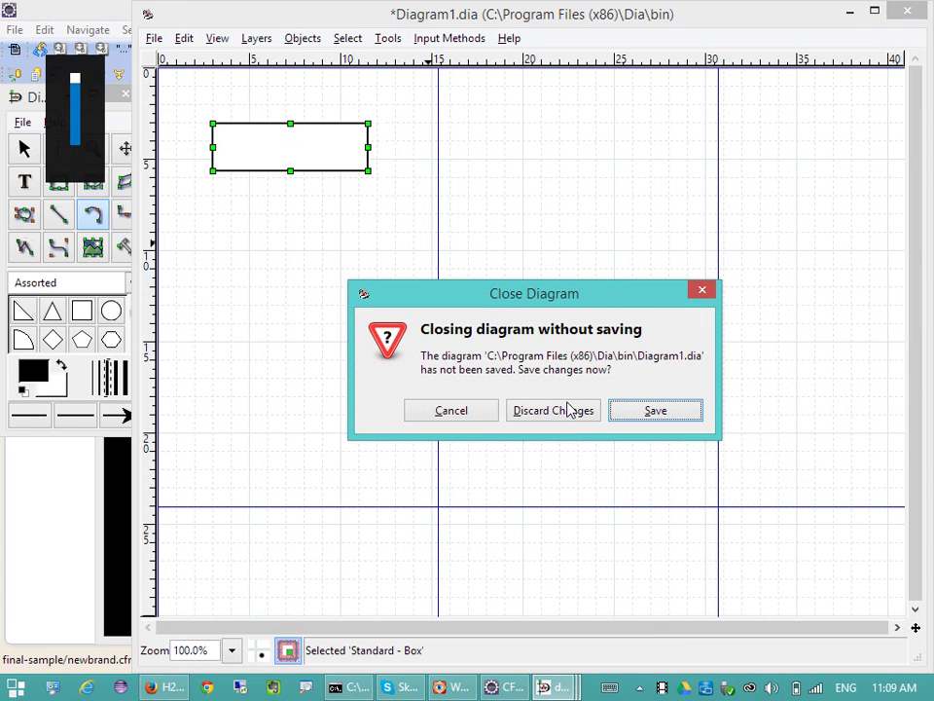
# - Cancel closing the single diagram and quit Dia entirely without saving the modified diagram
pyautogui.click(703, 291)
pyautogui.click(51, 124)
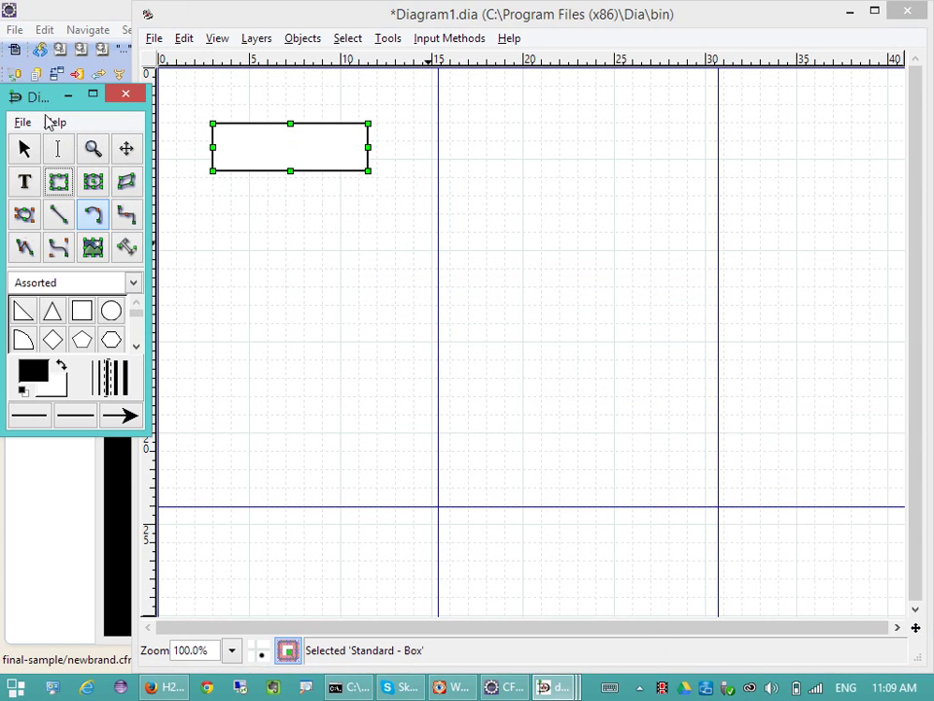
pyautogui.click(126, 93)
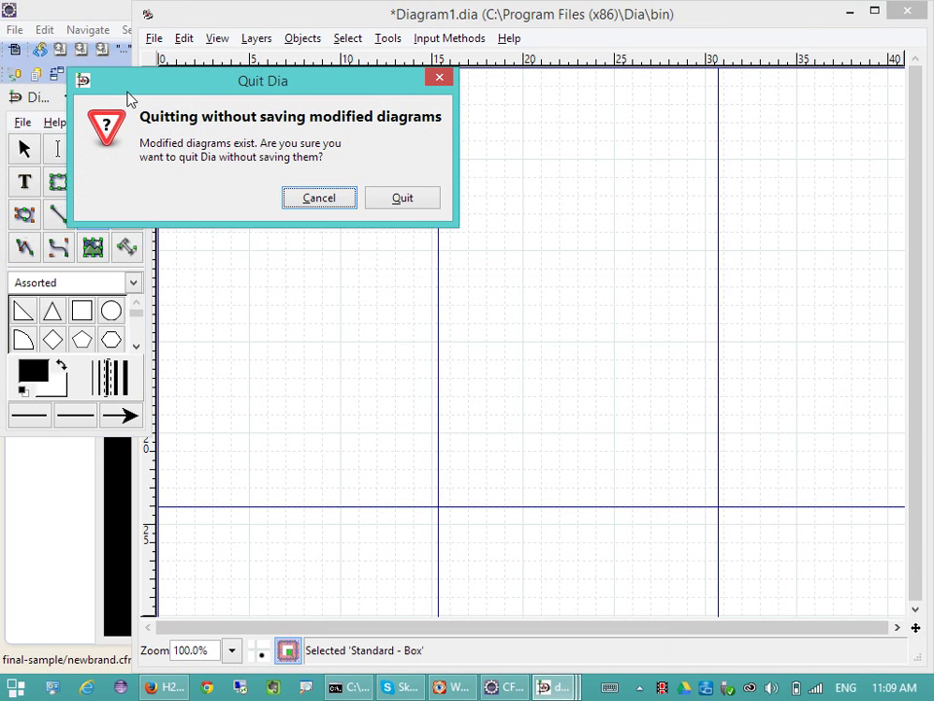
pyautogui.click(413, 205)
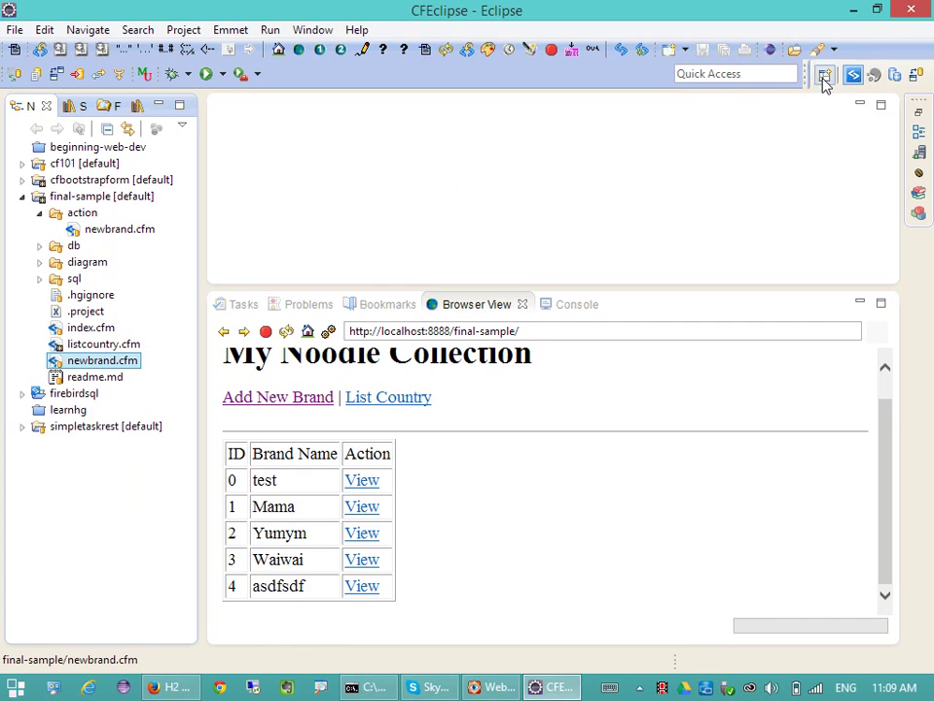
# - Minimize Eclipse and launch XMind
pyautogui.click(853, 10)
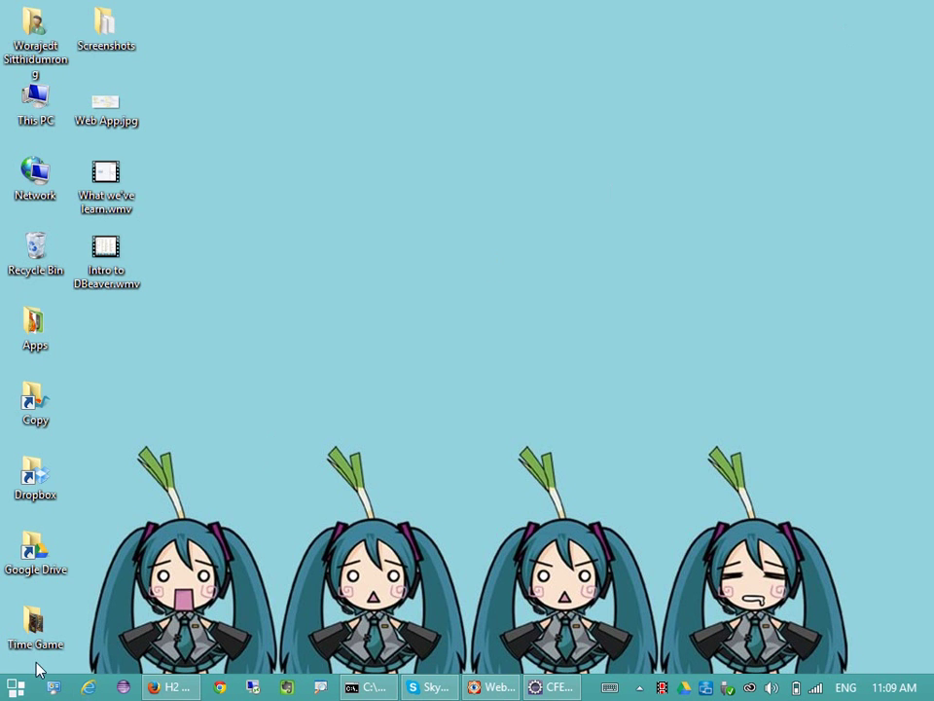
pyautogui.click(16, 687)
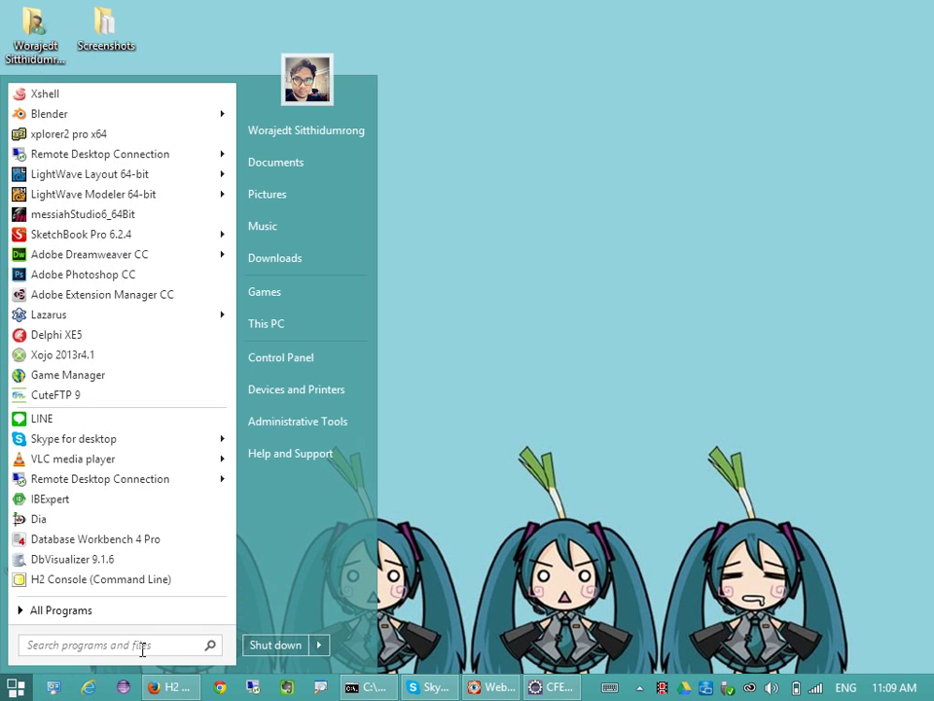
pyautogui.write('xm')
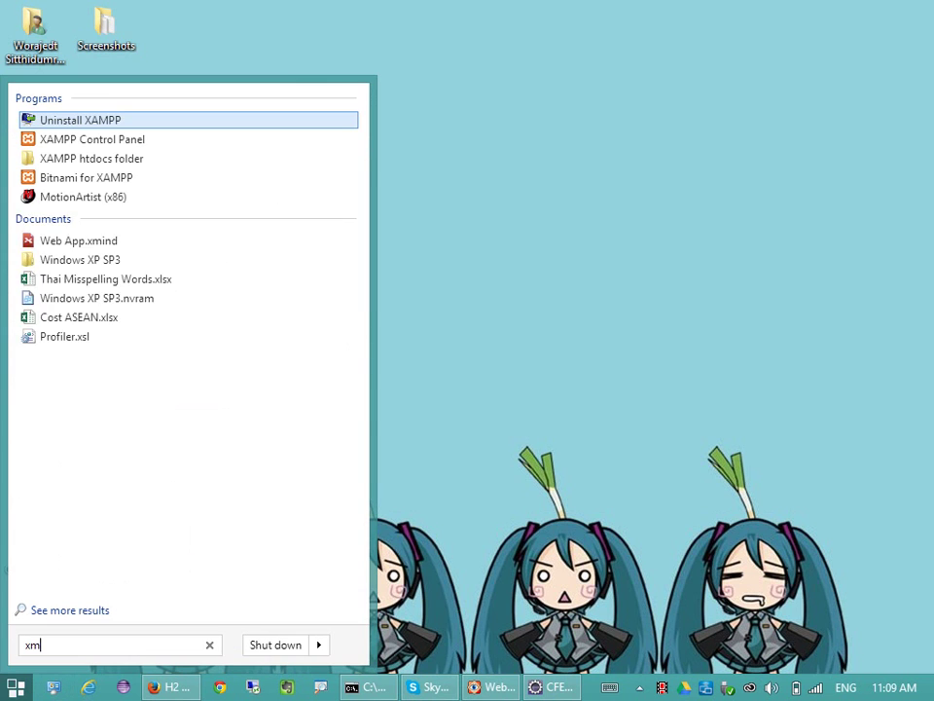
pyautogui.press('Return')
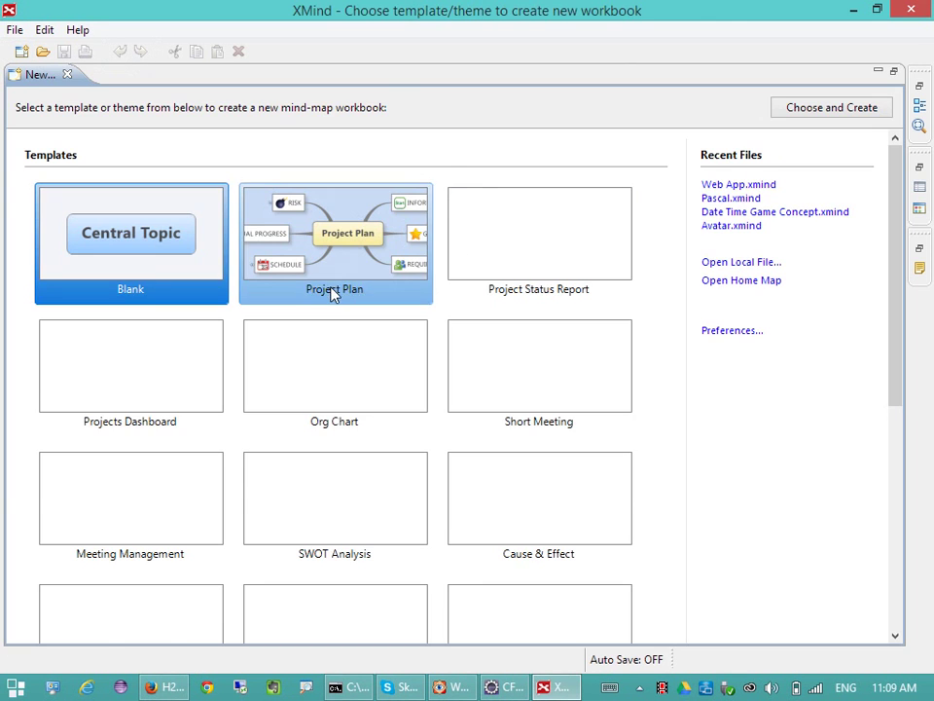
# - Create a workbook from the Blank template and rename its central topic ListDATA
pyautogui.doubleClick(176, 241)
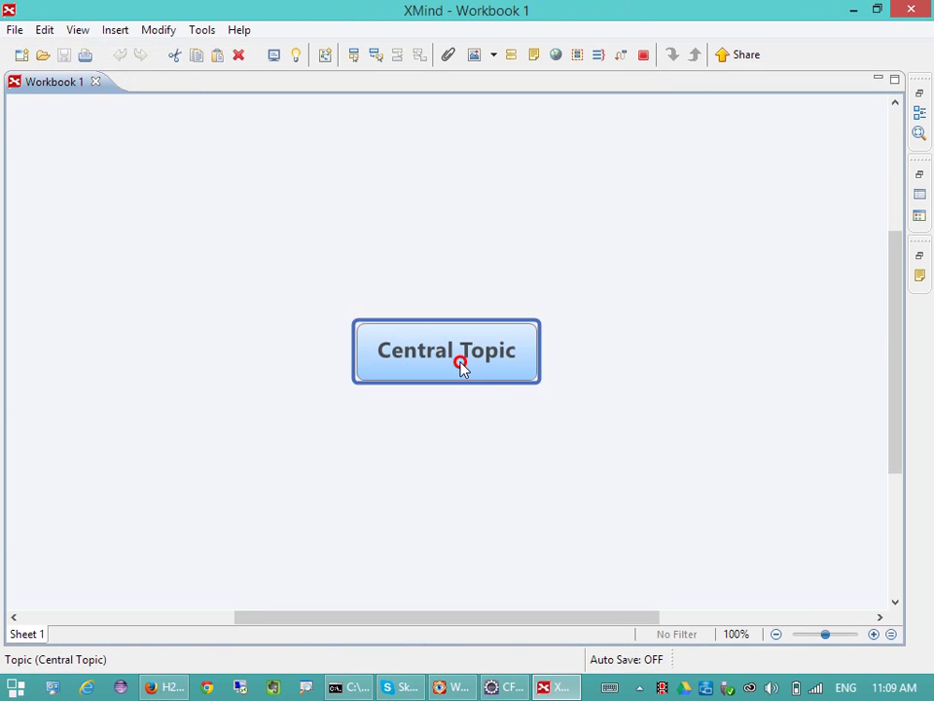
pyautogui.doubleClick(461, 366)
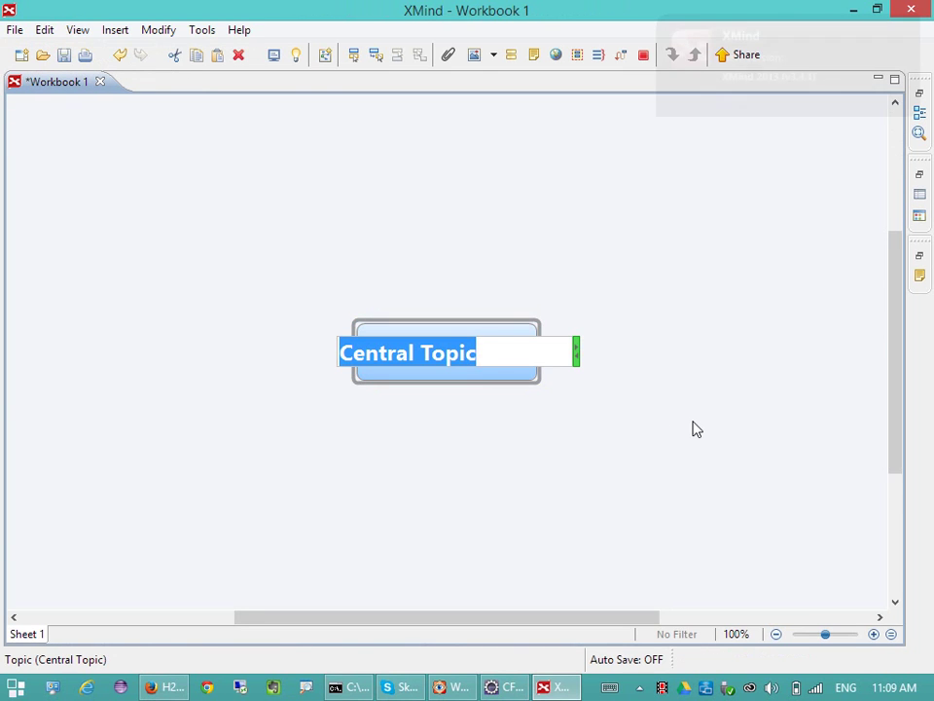
pyautogui.write('List')
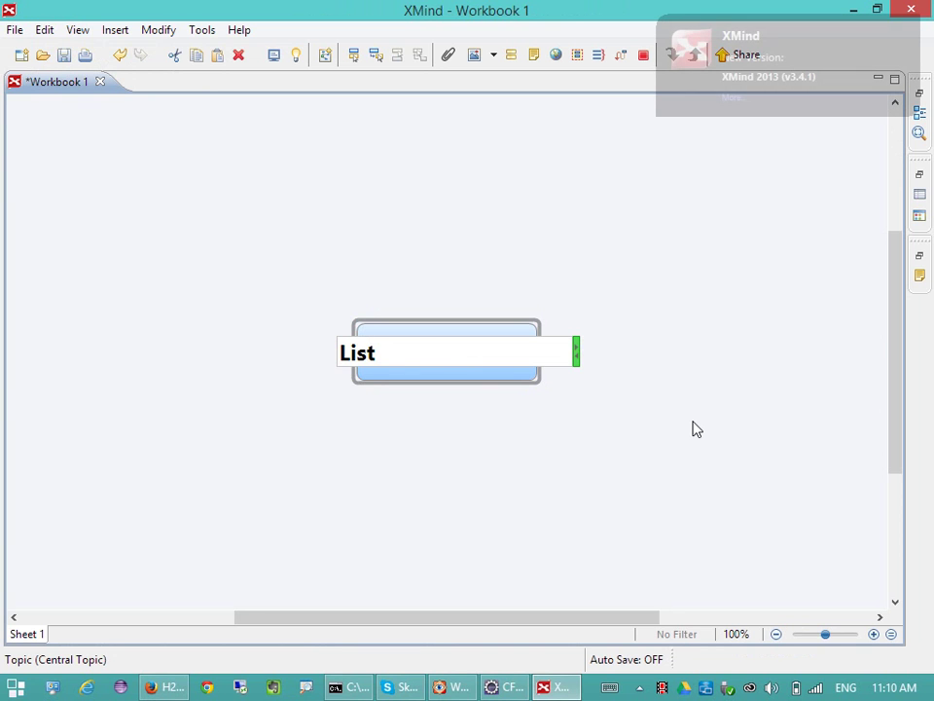
pyautogui.write('DATA')
pyautogui.press('Return')
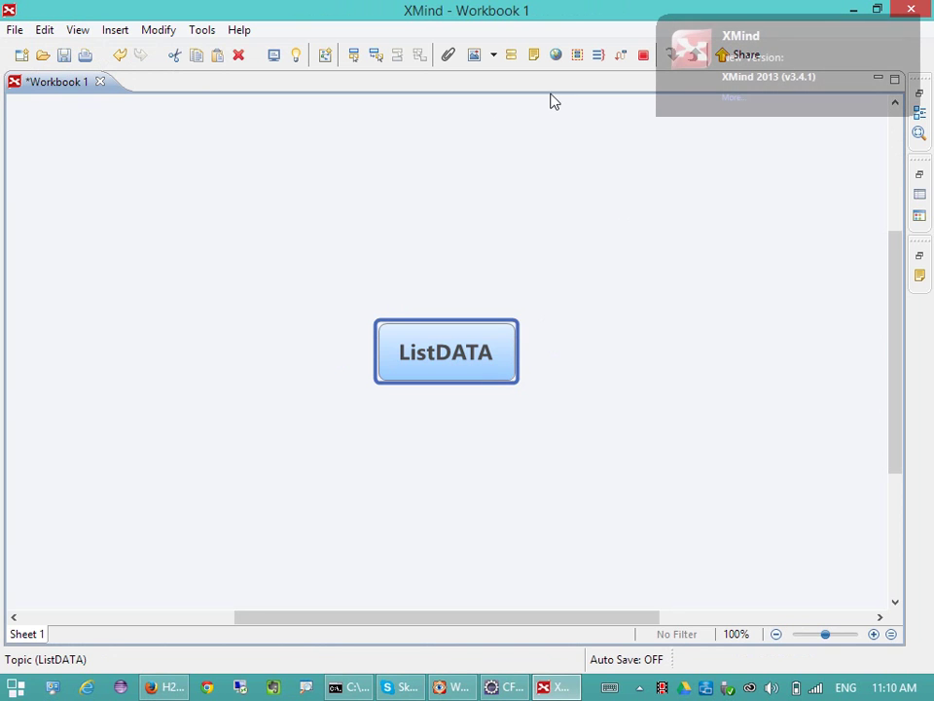
# - Add a main topic to ListDATA and name it /actions/NewDATA..cfm
pyautogui.press('Tab')
pyautogui.doubleClick(607, 298)
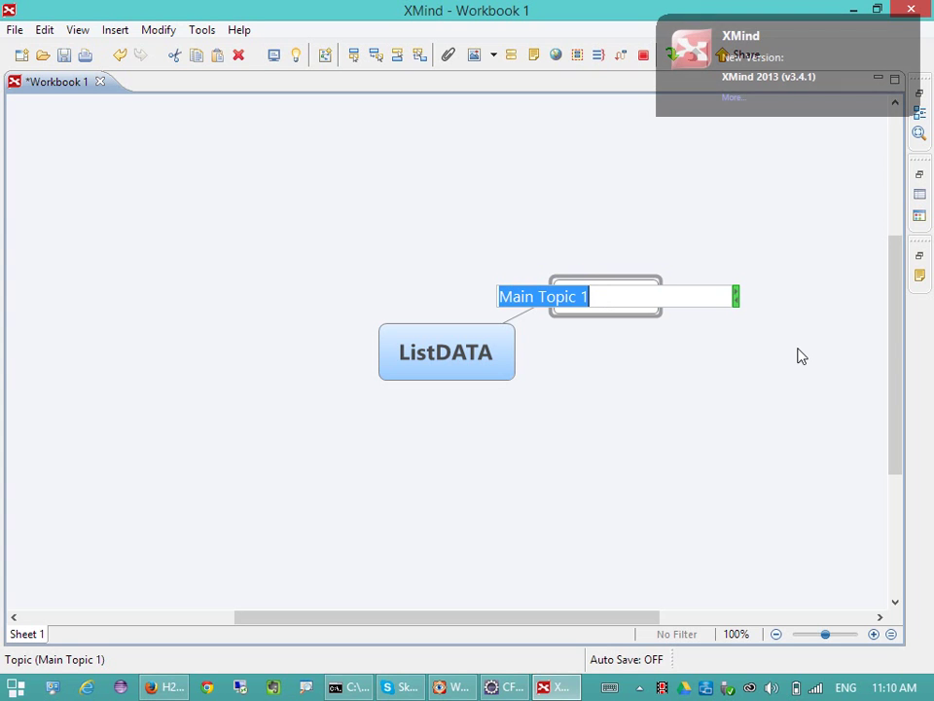
pyautogui.write('actions')
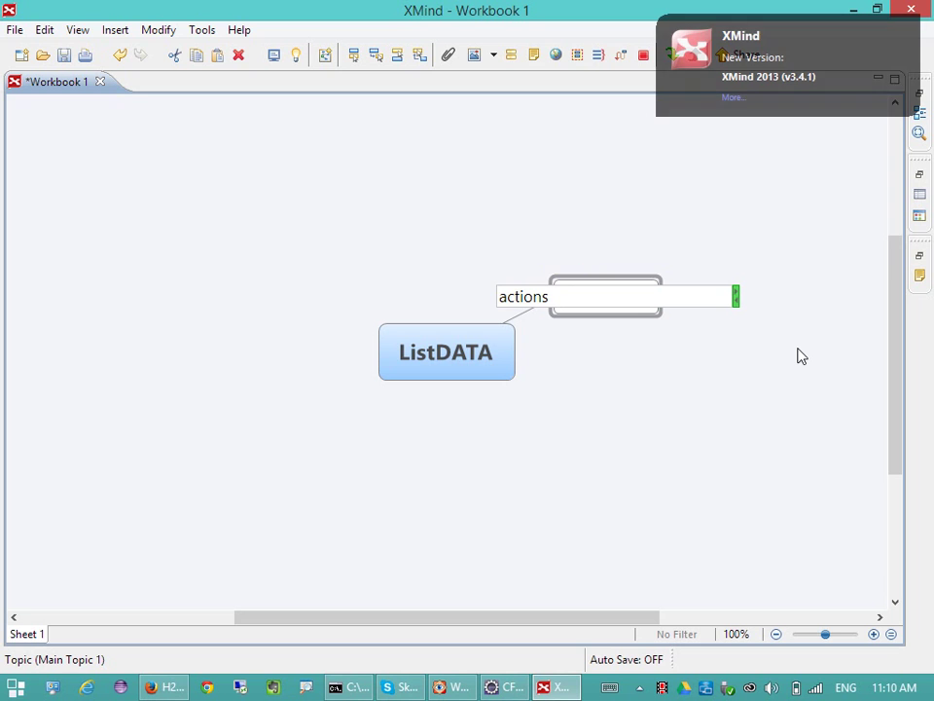
pyautogui.write('k')
pyautogui.press('BackSpace')
pyautogui.write('/')
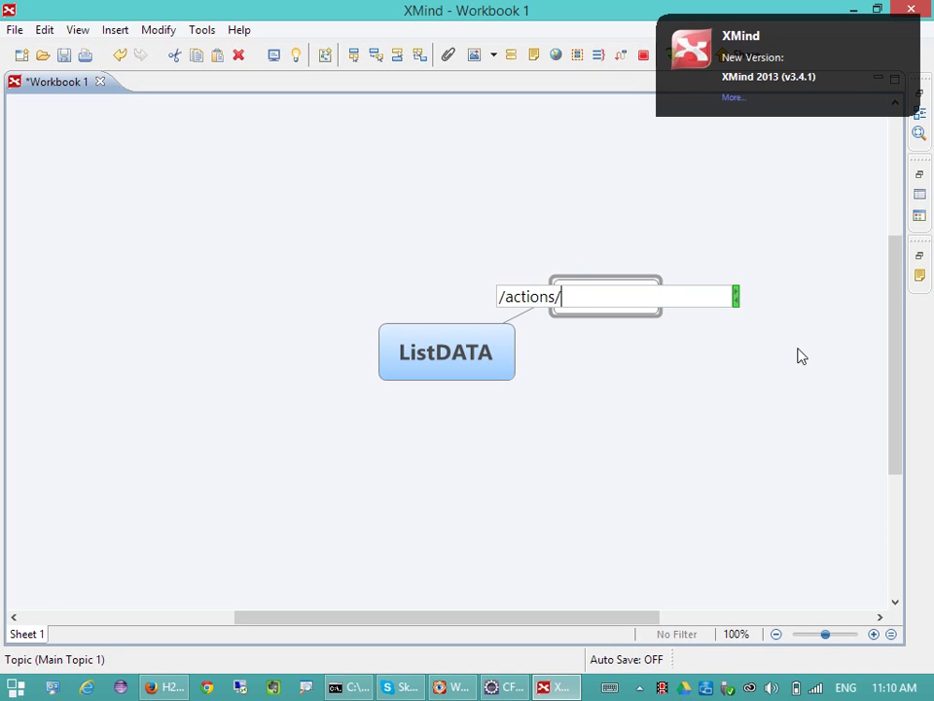
pyautogui.write('NEW')
pyautogui.write('Ne')
pyautogui.write('w')
pyautogui.write('DATA')
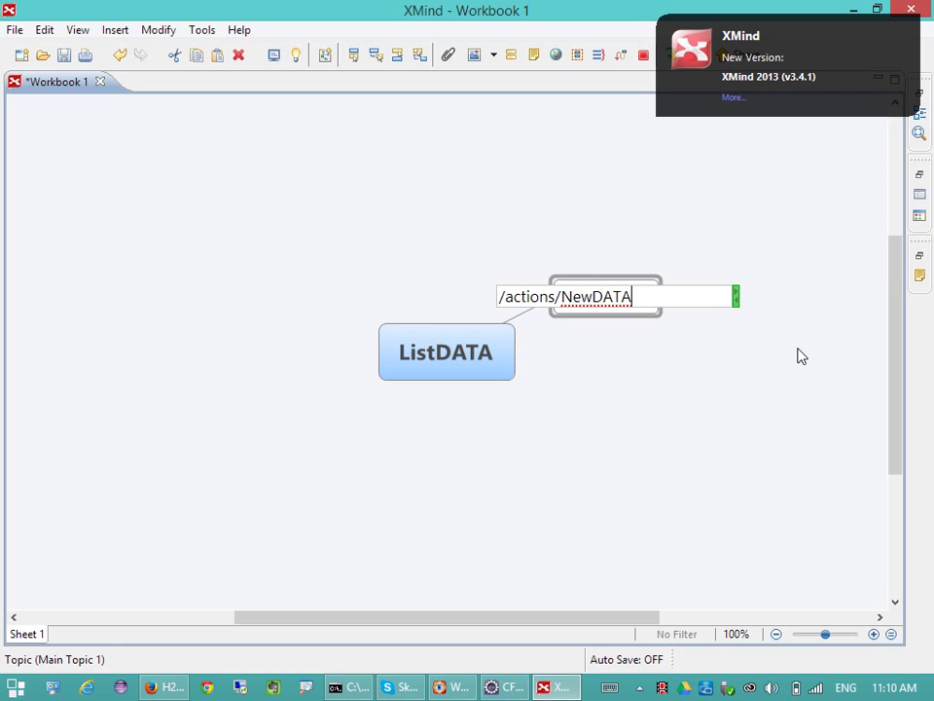
pyautogui.press('BackSpace')
pyautogui.press('BackSpace')
pyautogui.press('BackSpace')
pyautogui.write('.cfm')
pyautogui.press('Return')
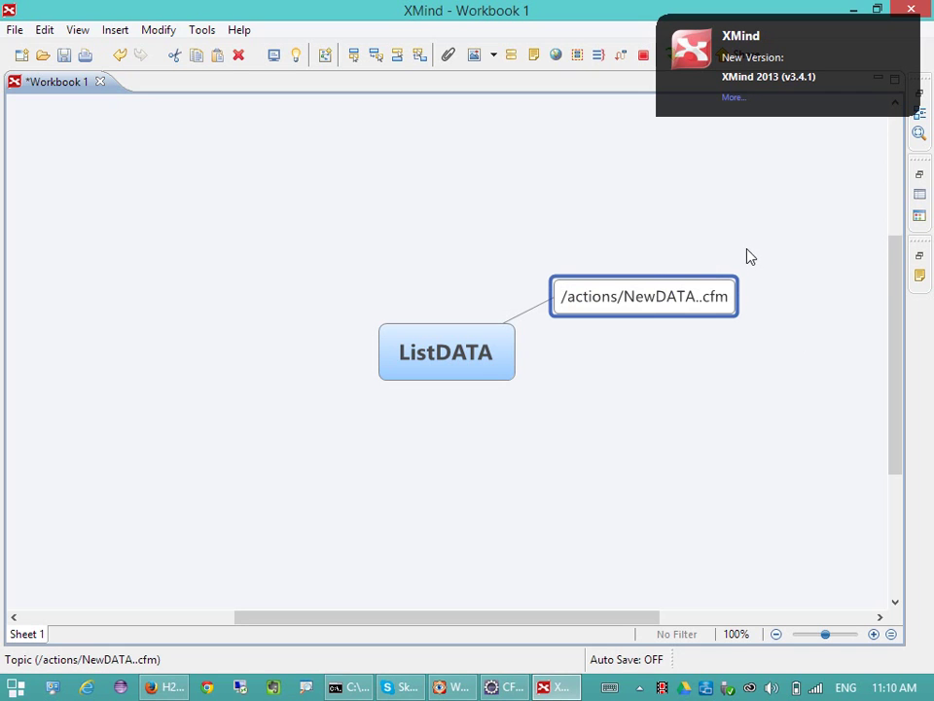
# - Add a second main topic to ListDATA after the /actions/NewDATA..cfm topic
pyautogui.press('Return')
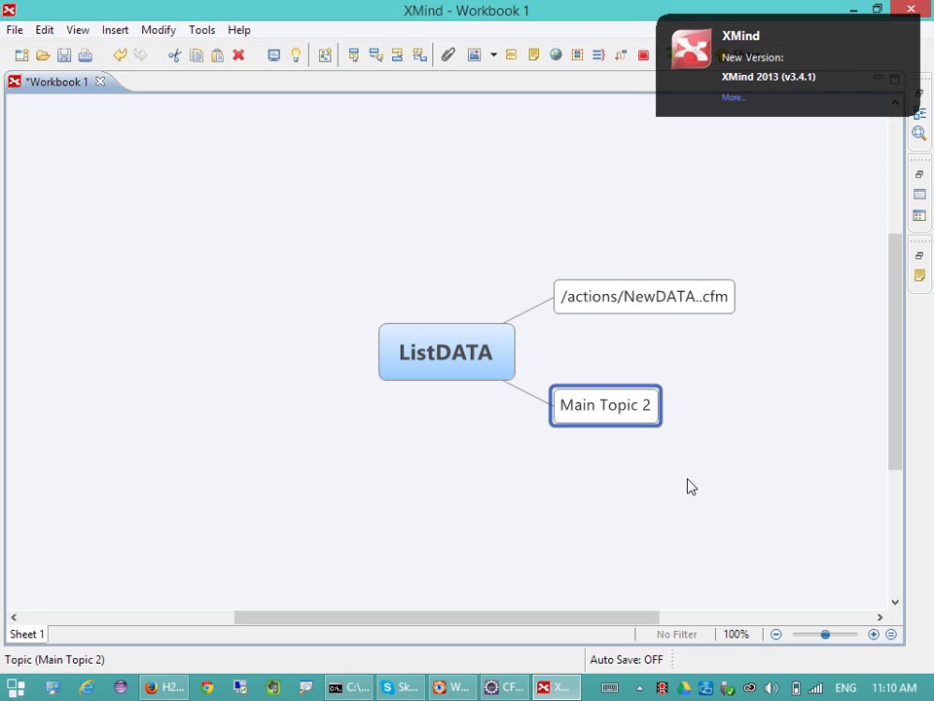